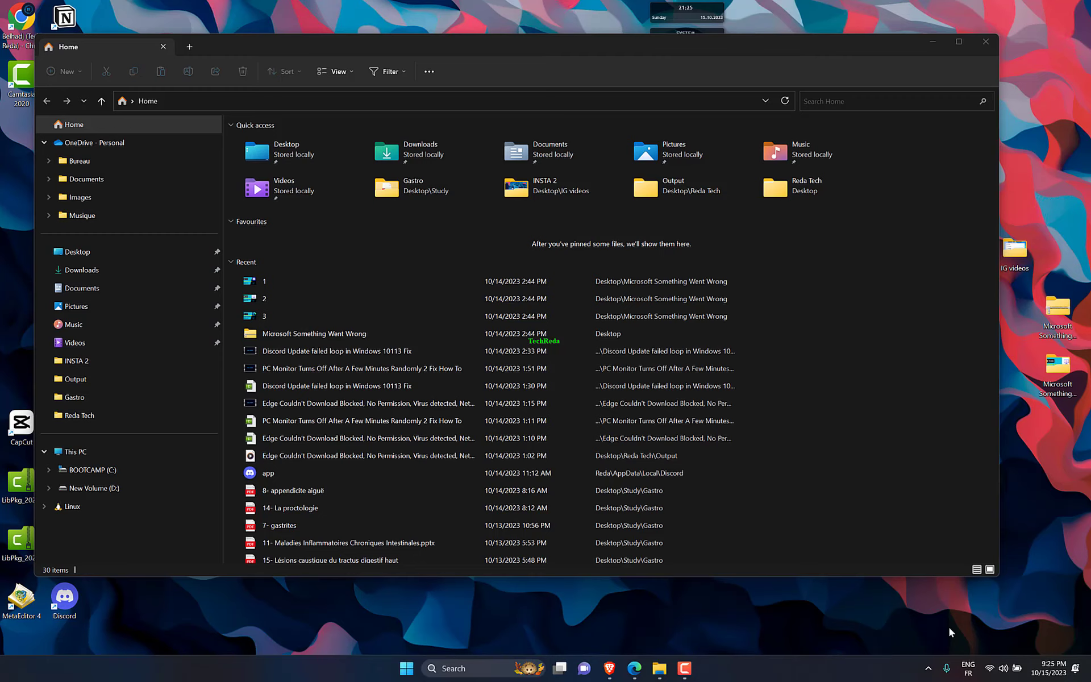
# Step: Show This PC and its drives from File Explorer's navigation pane
pyautogui.click(126, 450)
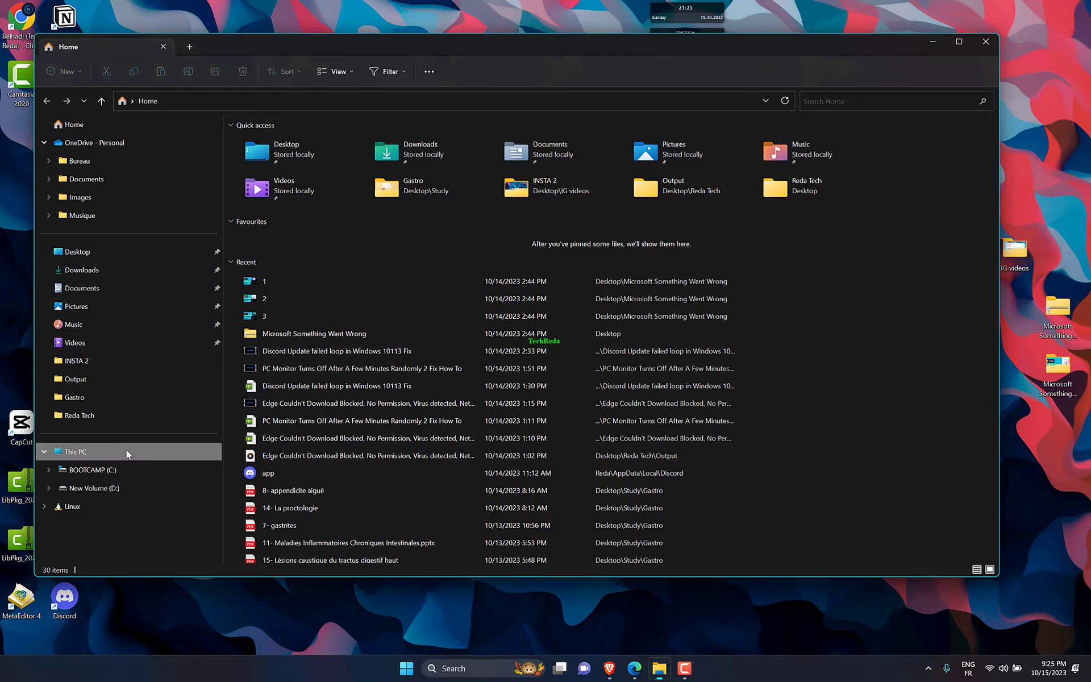
# Step: Open Computer Management from the This PC context menu's Manage option
pyautogui.rightClick(126, 449)
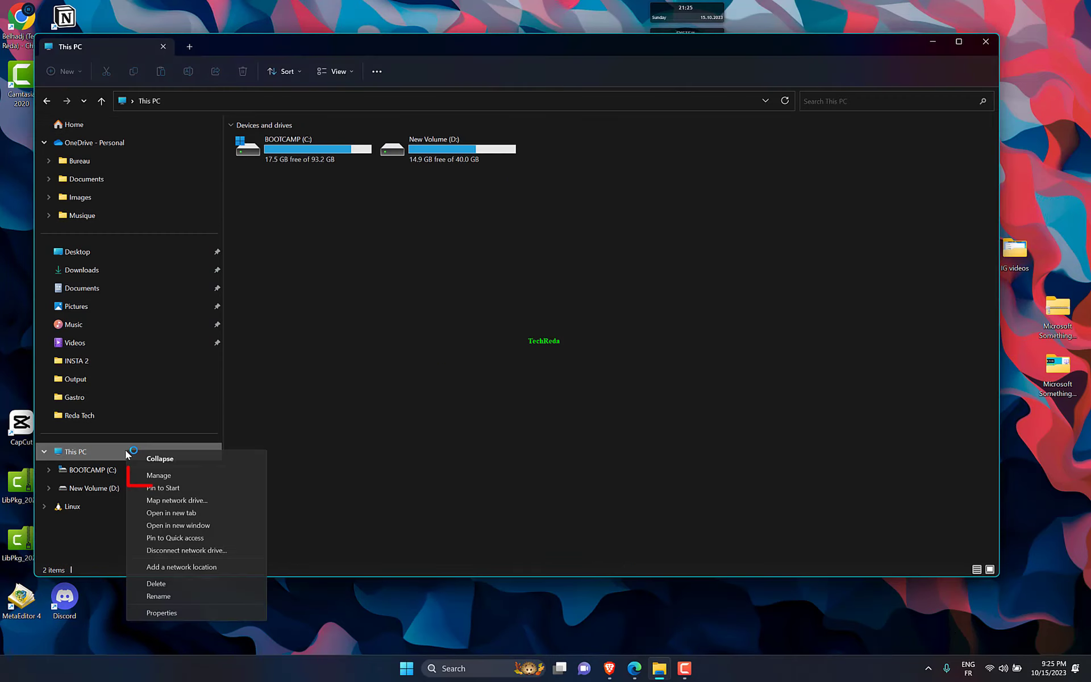
pyautogui.click(163, 476)
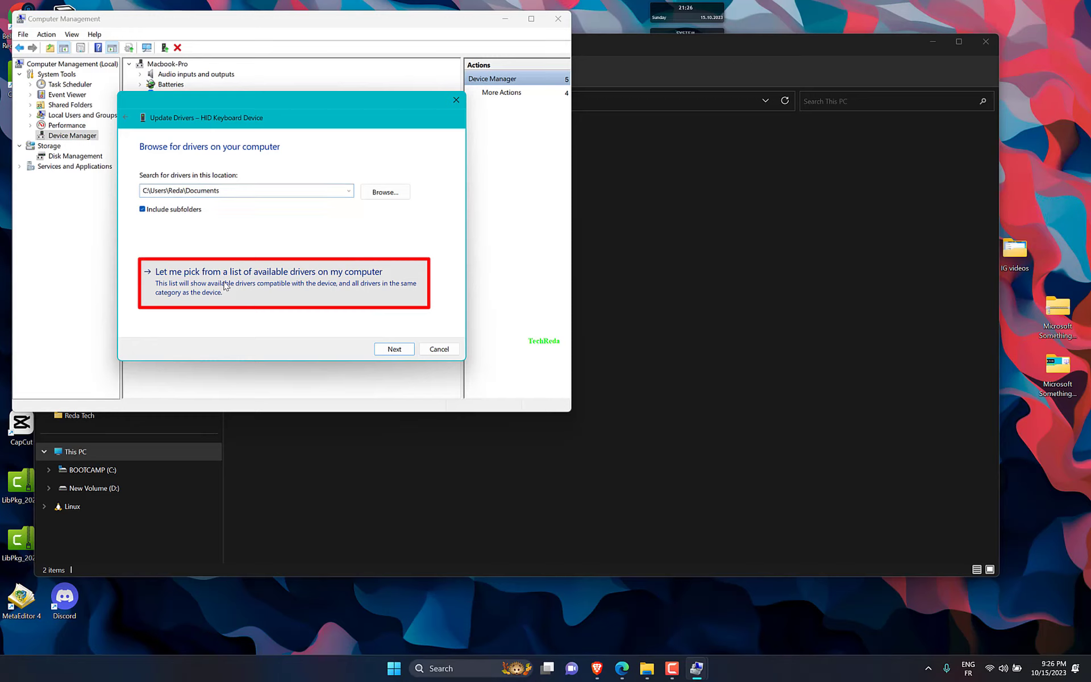
# Step: Pick HID-compliant device from the on-computer driver list and install it
pyautogui.click(224, 286)
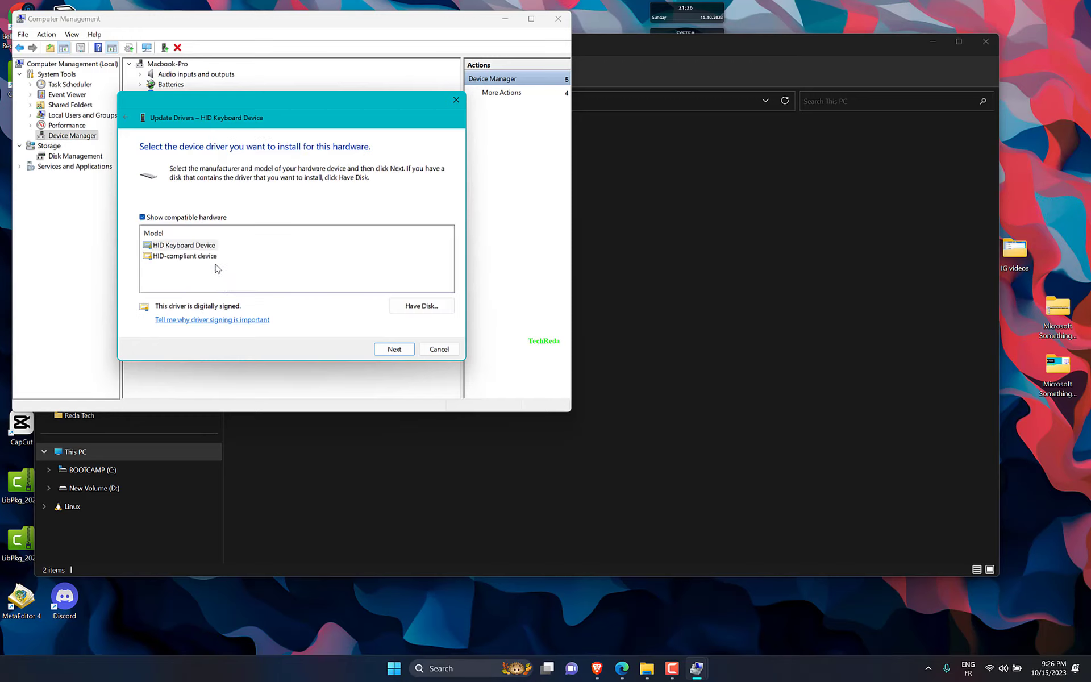
pyautogui.click(213, 257)
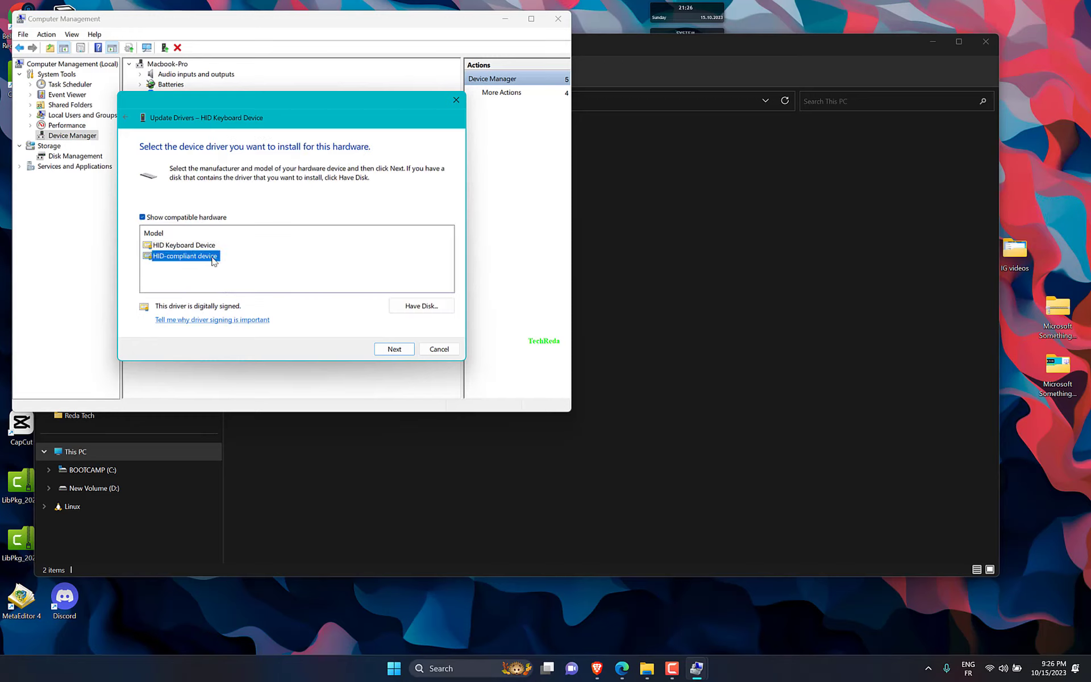
pyautogui.click(395, 349)
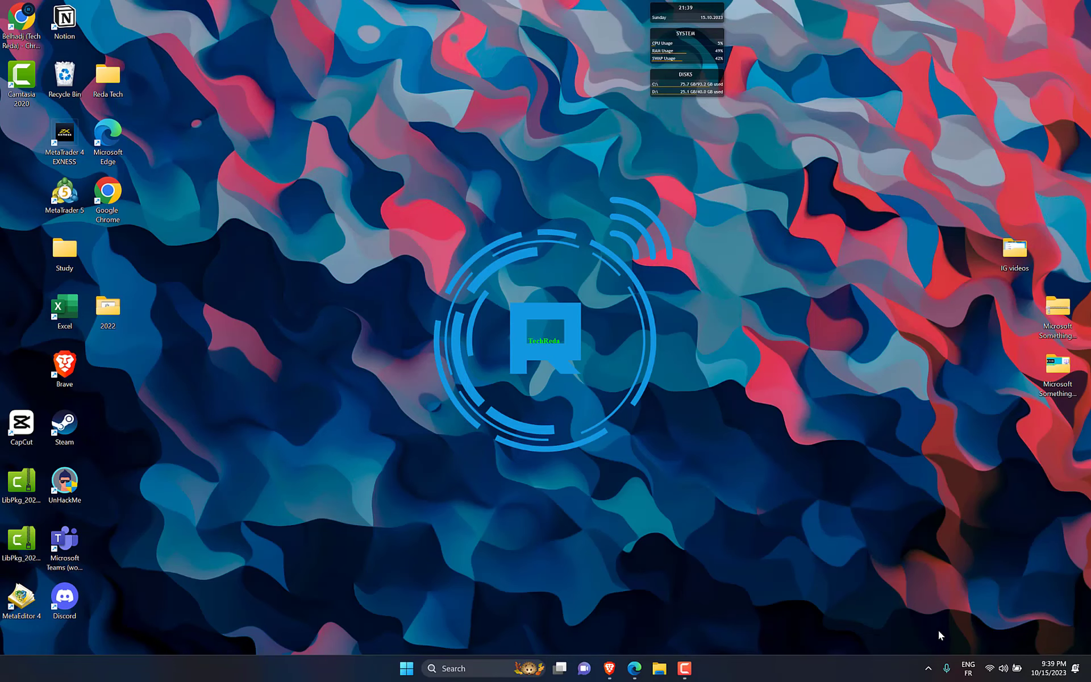
# Step: Open Windows Search from the taskbar search box
pyautogui.click(471, 658)
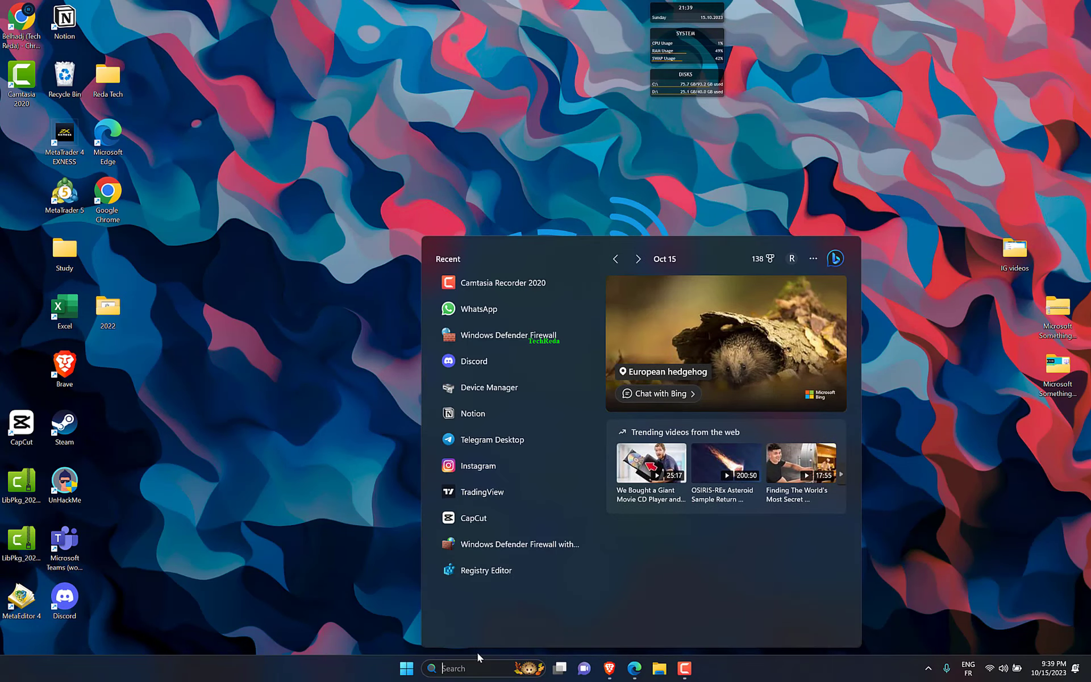
pyautogui.write('device manager')
# Step: Launch Device Manager from the search results and expand the Keyboards category
pyautogui.click(523, 309)
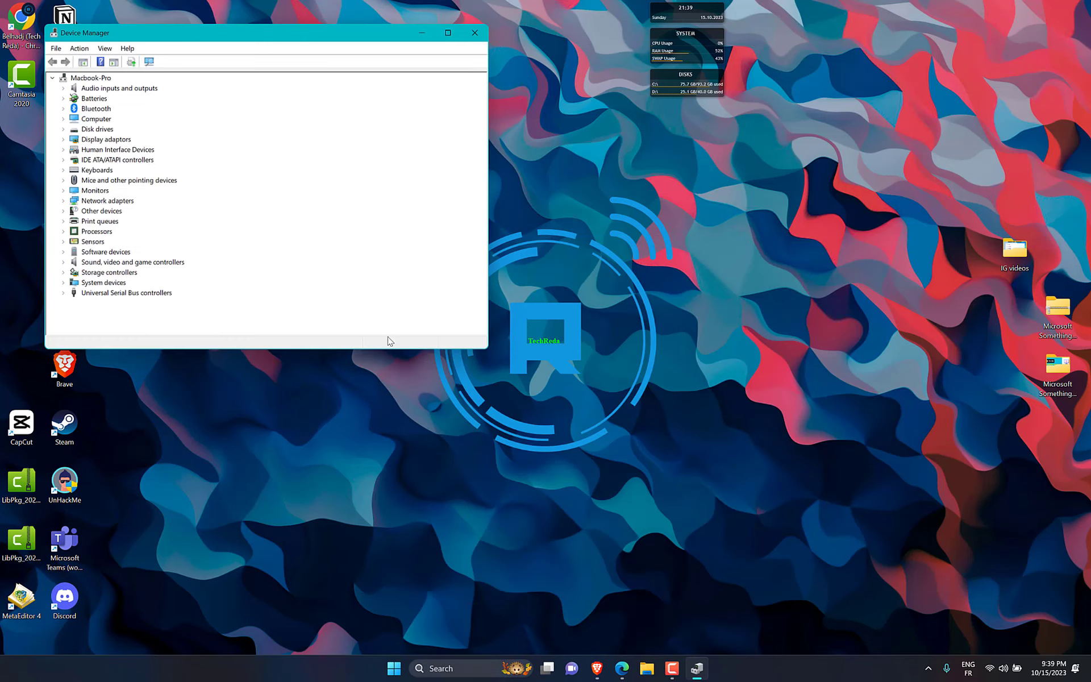
pyautogui.click(64, 170)
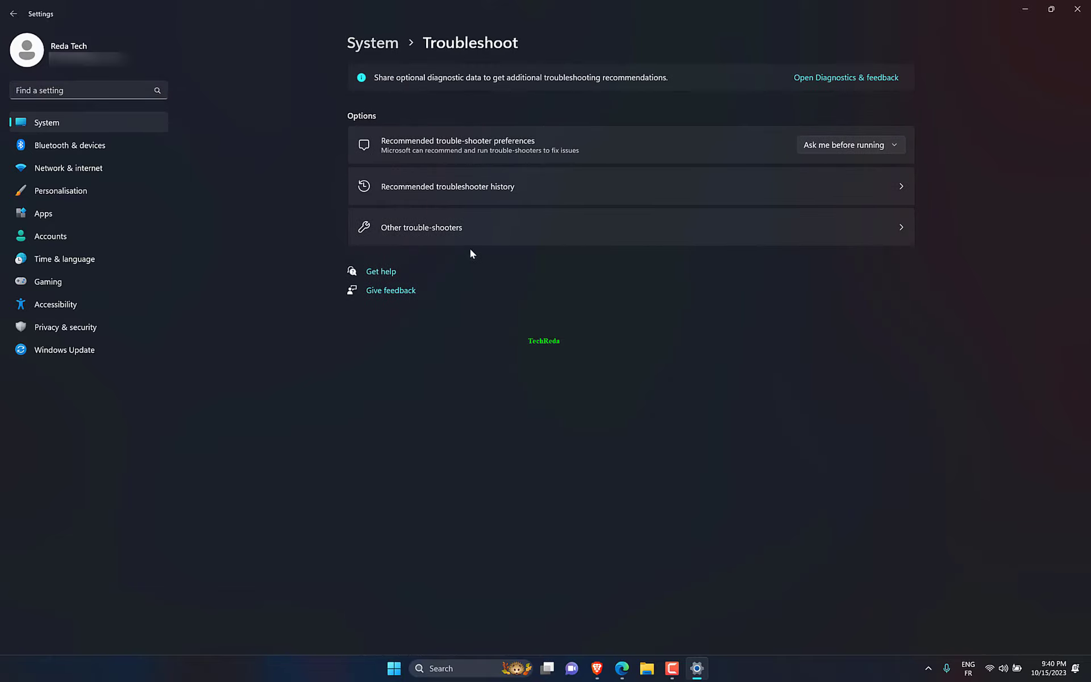
# Step: Check the empty troubleshooter history, then go back and open Other trouble-shooters
pyautogui.click(453, 203)
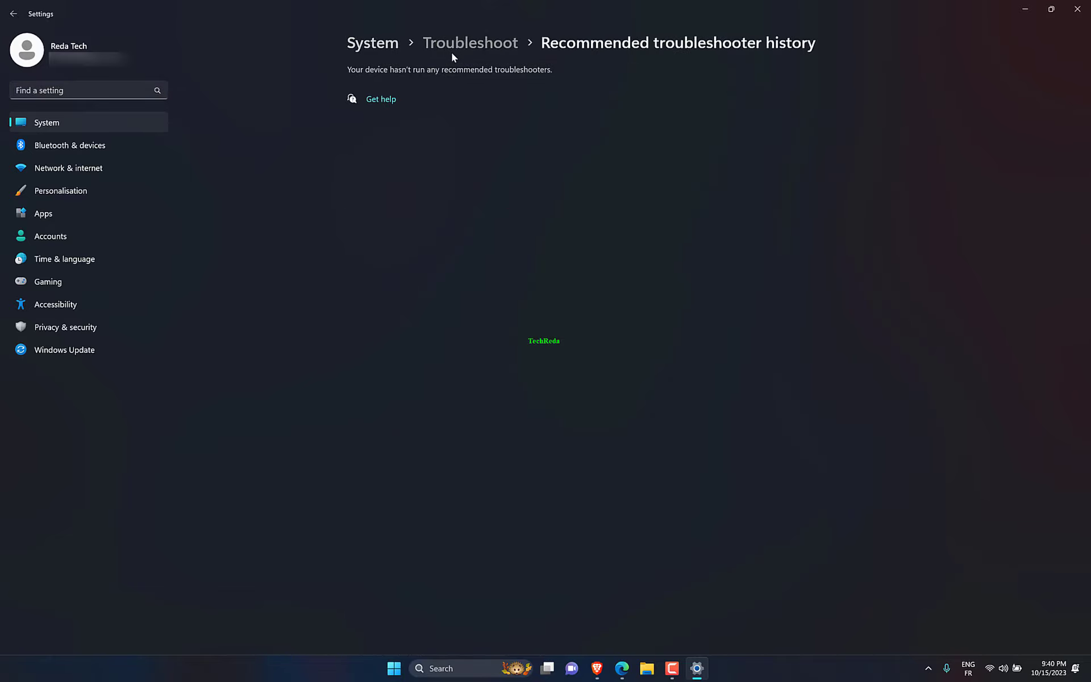
pyautogui.click(452, 52)
pyautogui.click(449, 228)
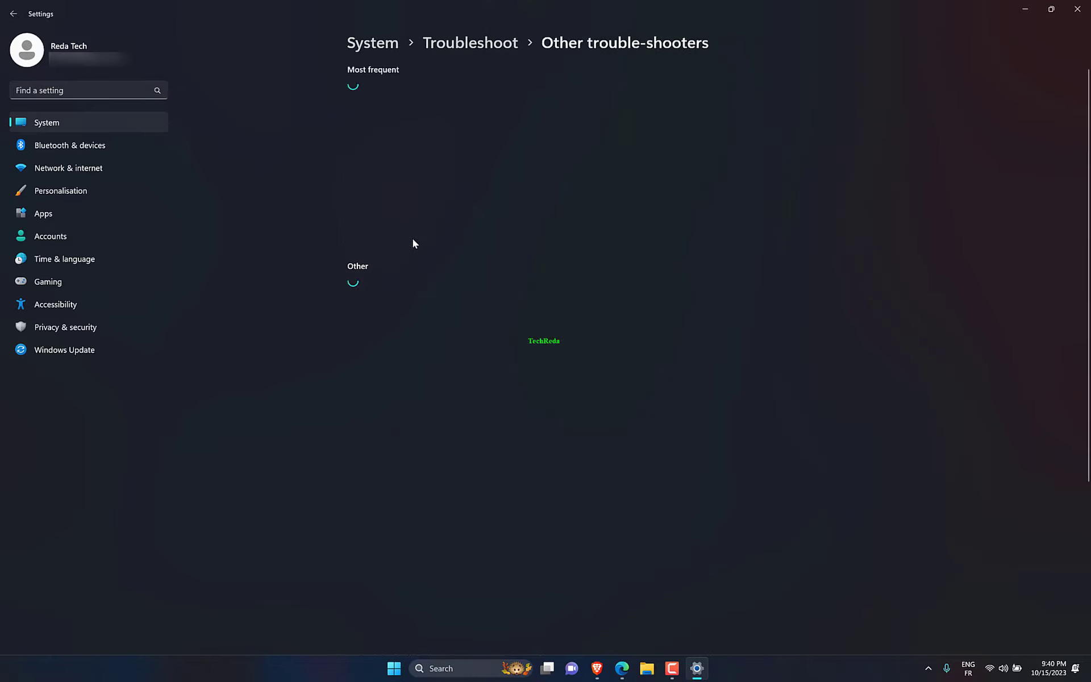